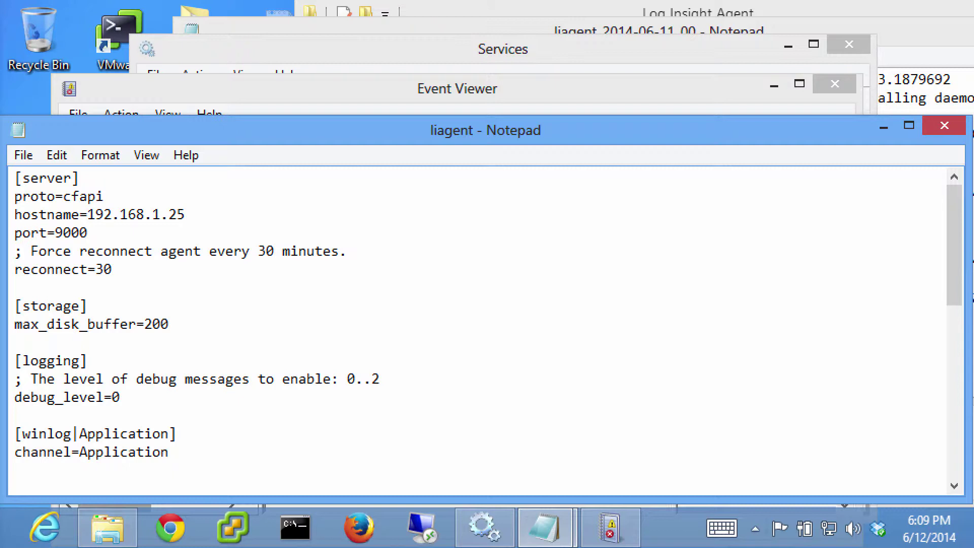
In Event Viewer, open the properties of the Windows Firewall log named Firewall, highlight its full name, and close the properties without changes
drag(959, 303, 958, 317)
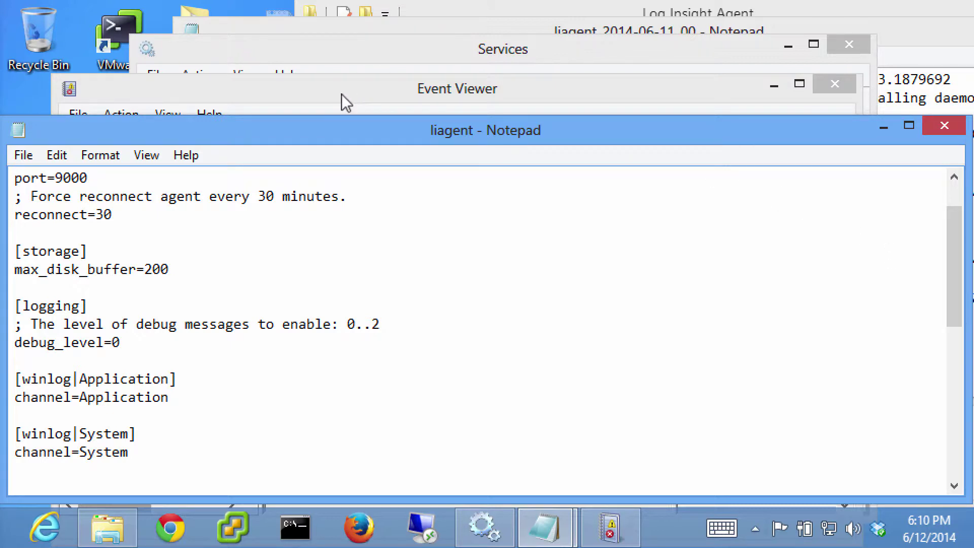
click(329, 92)
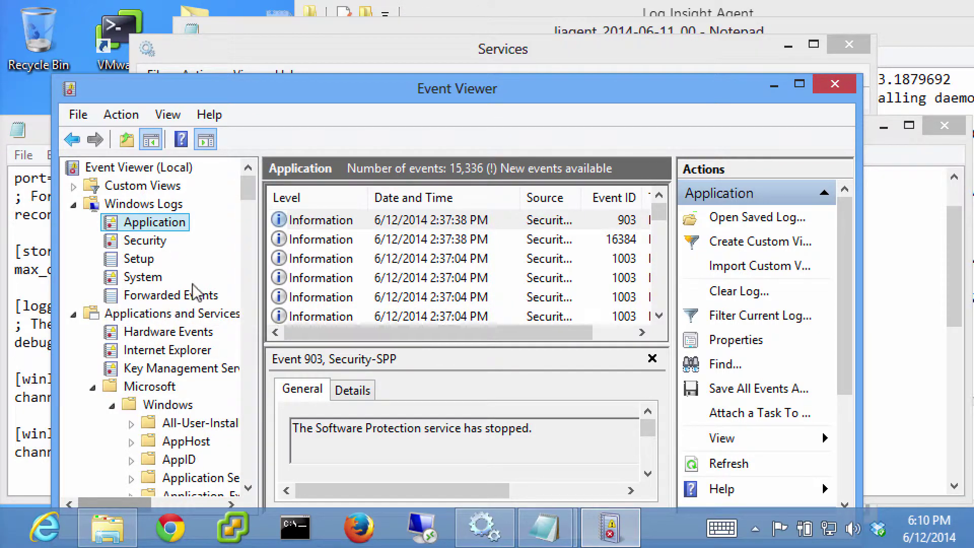
drag(245, 193, 254, 454)
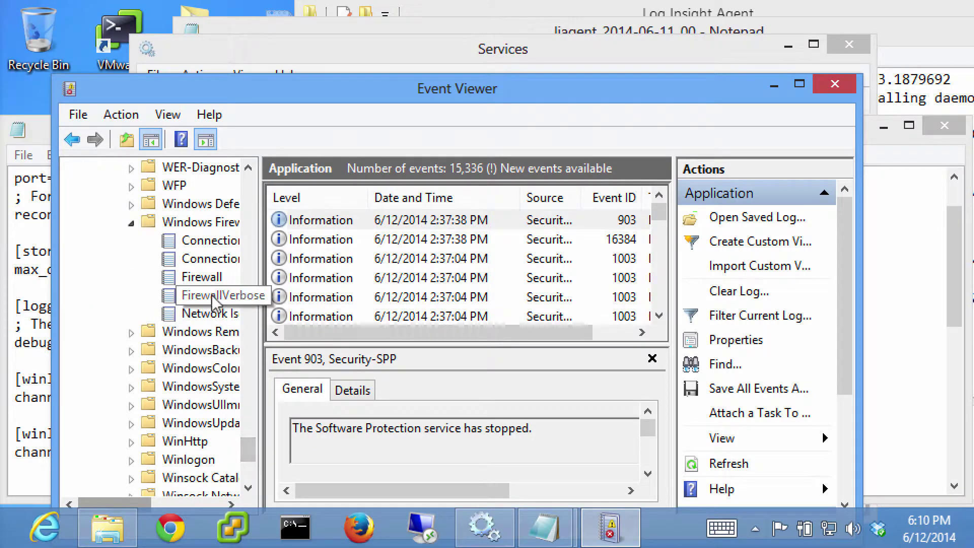
click(202, 277)
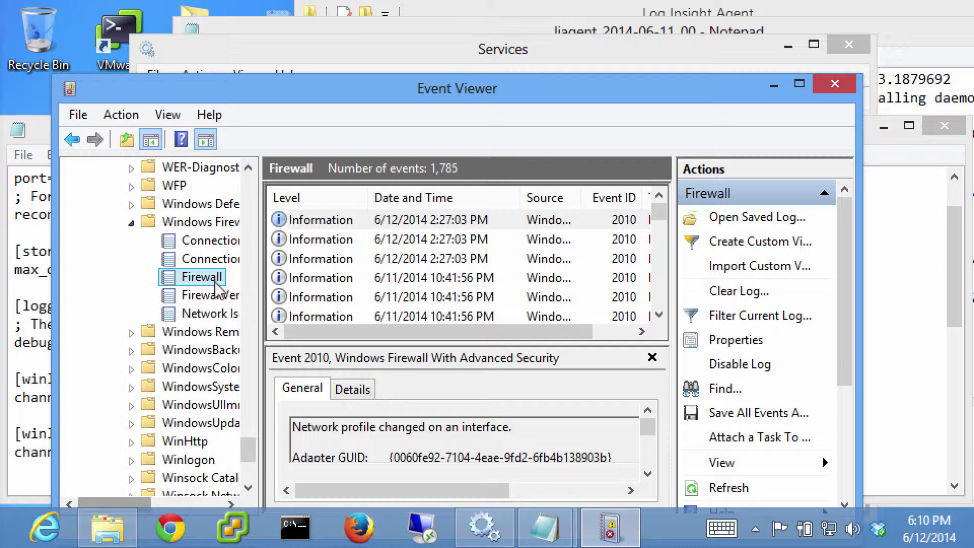
right_click(210, 283)
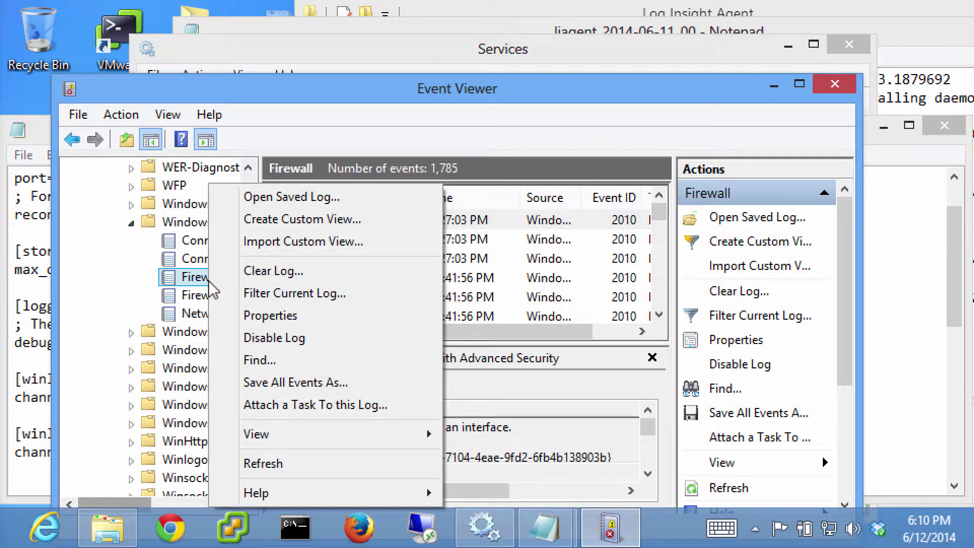
click(243, 314)
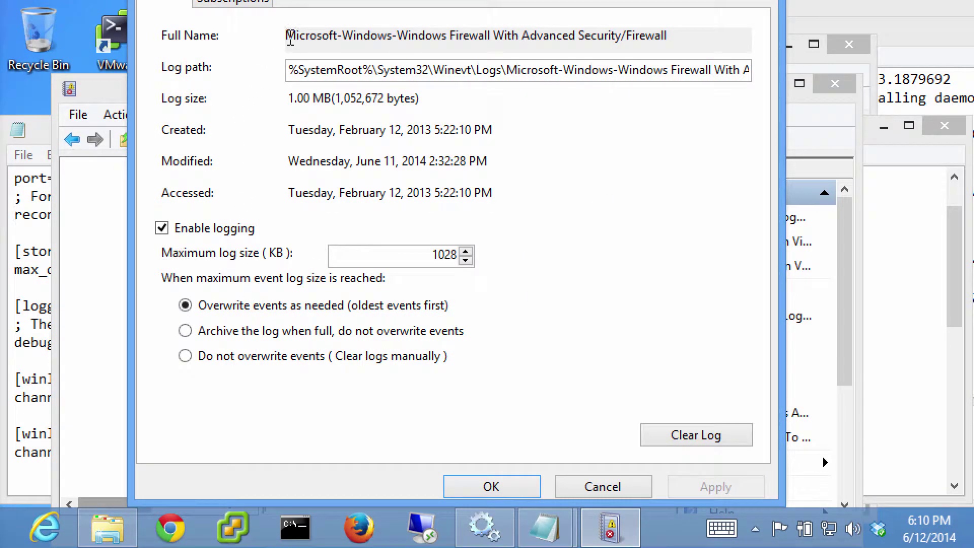
drag(287, 43, 693, 42)
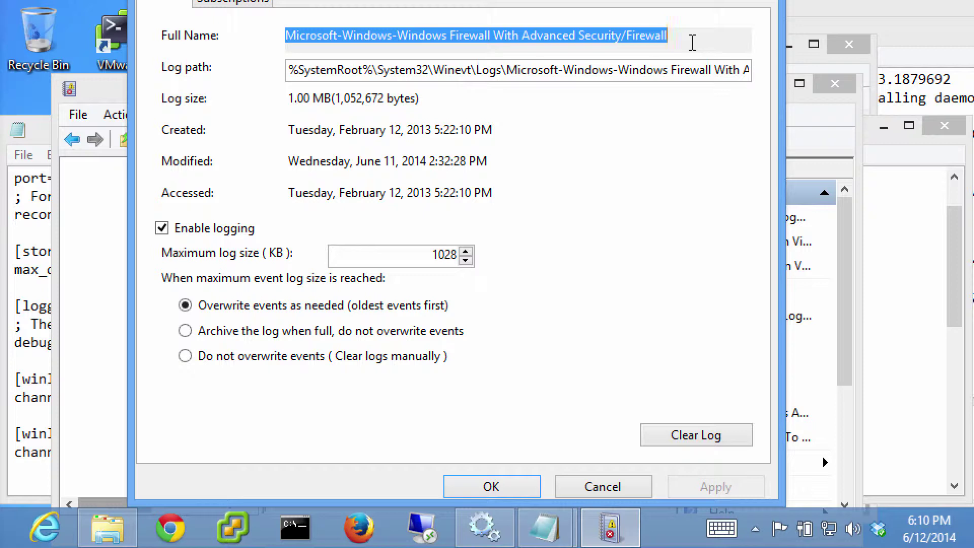
click(584, 487)
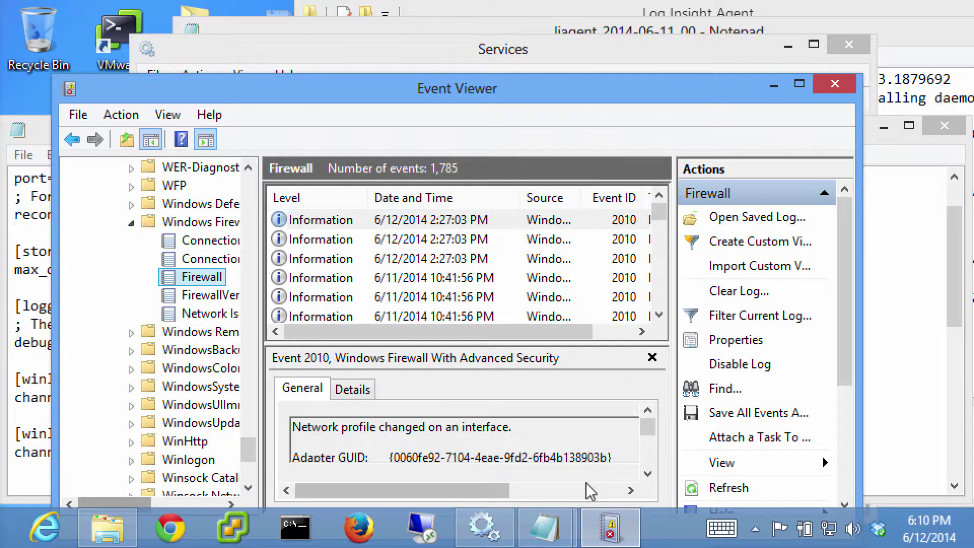
Switch back to the liagent file in Notepad and review the Security-Error, Security-Verbose, ApacheAccessLogs and MSSQL sections
click(50, 129)
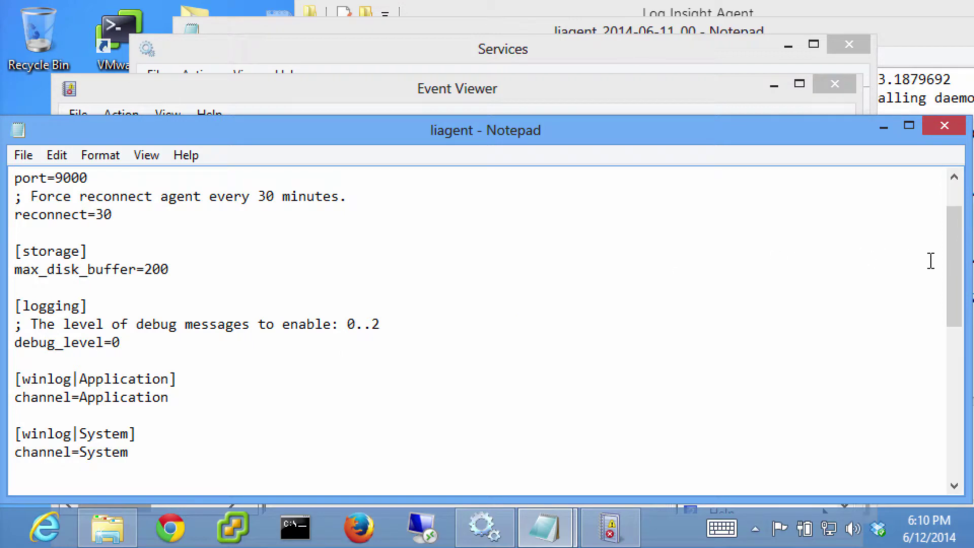
drag(953, 264, 954, 292)
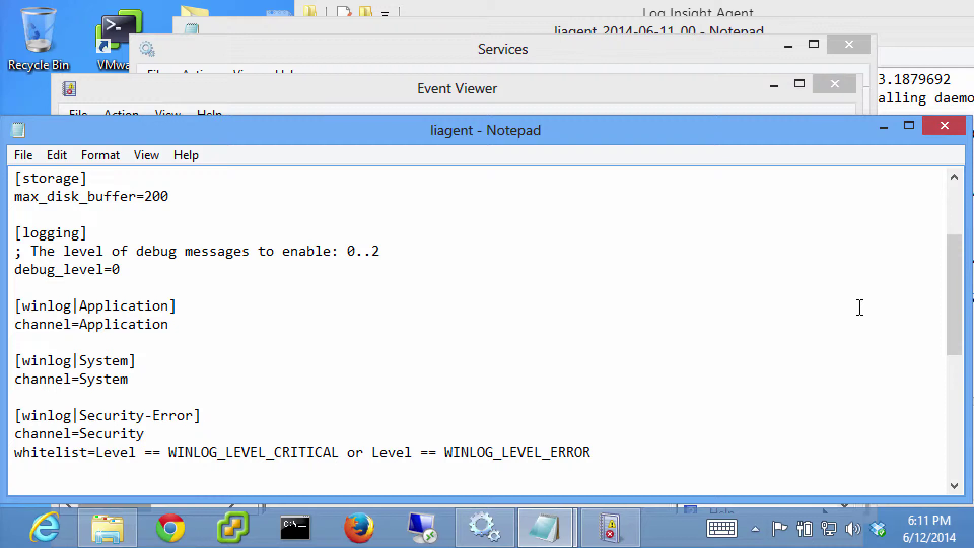
drag(954, 304, 948, 333)
drag(949, 332, 952, 338)
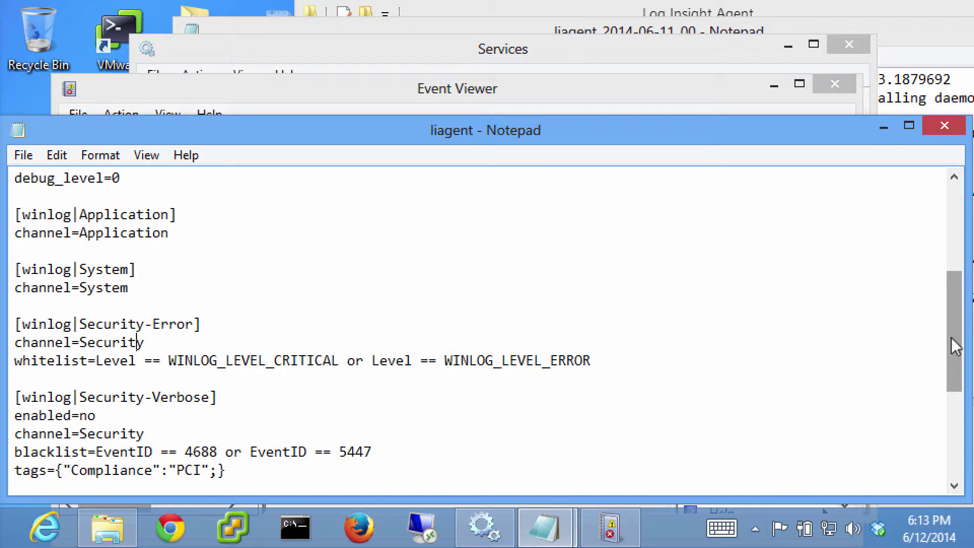
drag(951, 338, 952, 384)
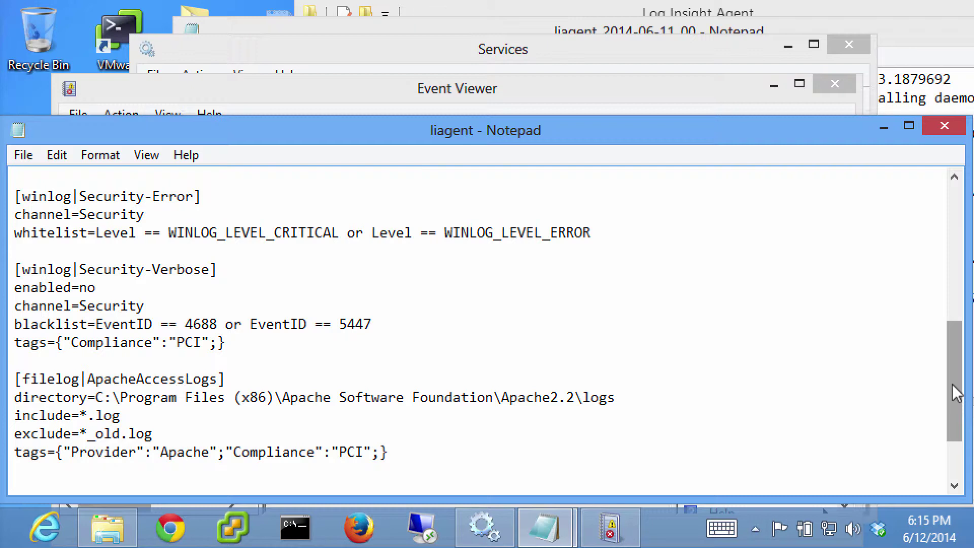
drag(956, 395, 956, 445)
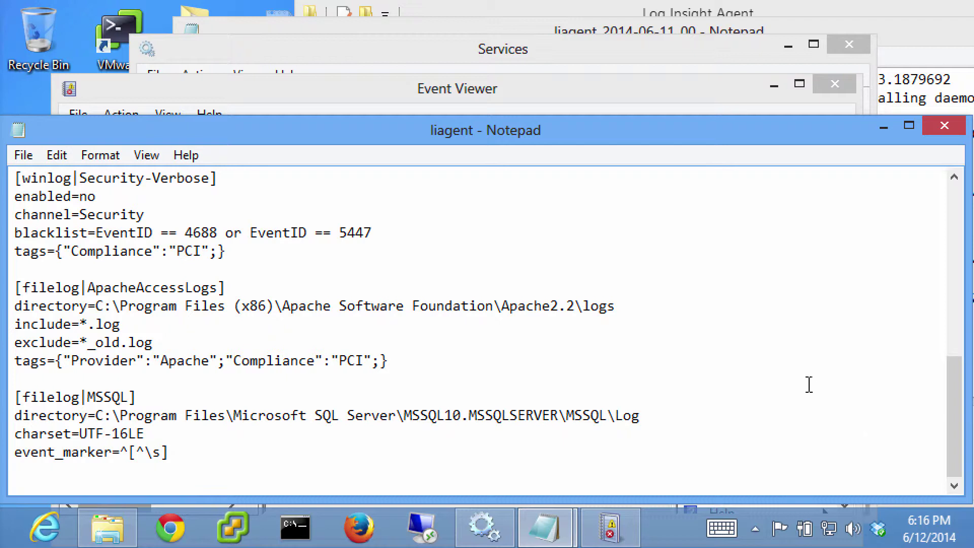
In the liagent_2014-06-11_00 log, add the indented lines "--> more text" and "--> even more text" below the first entry
click(498, 29)
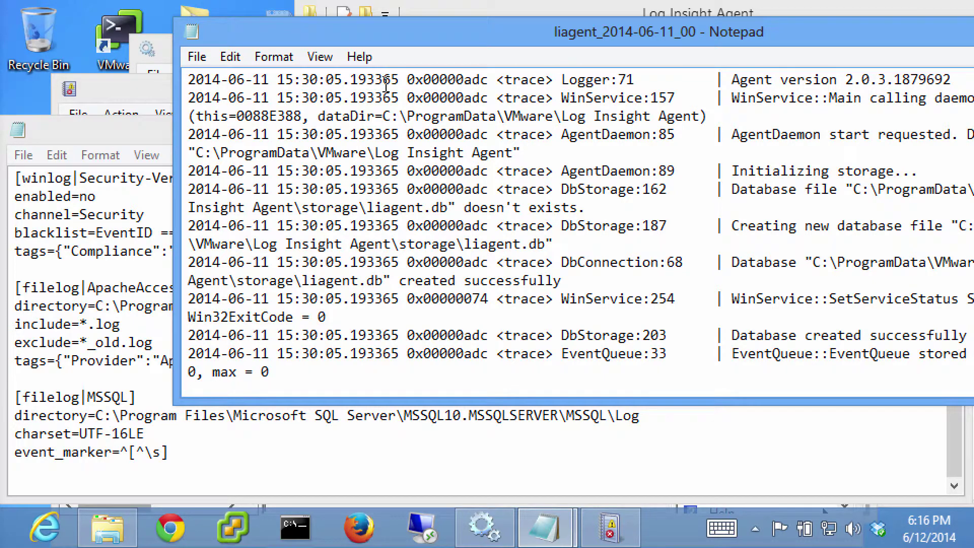
key(Return)
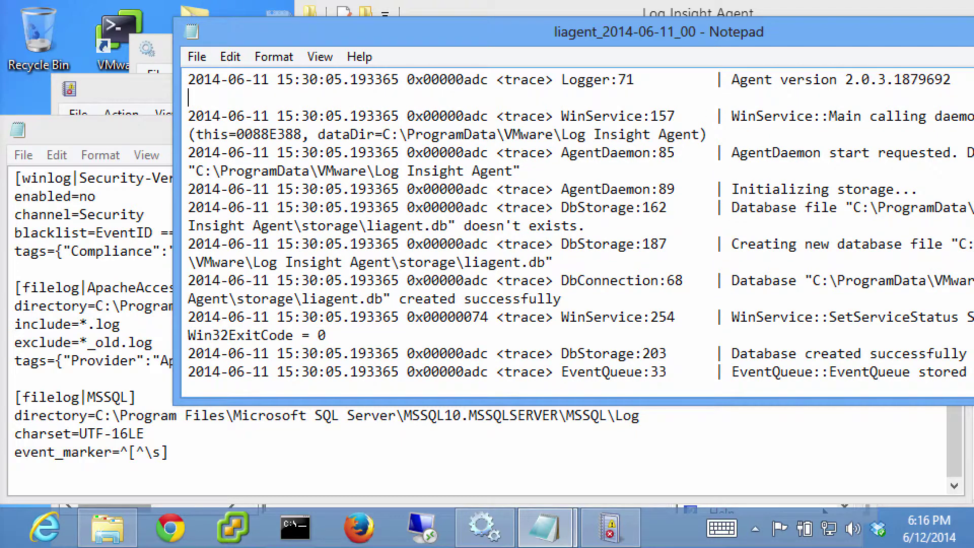
text(--> more text)
key(Return)
text(--)
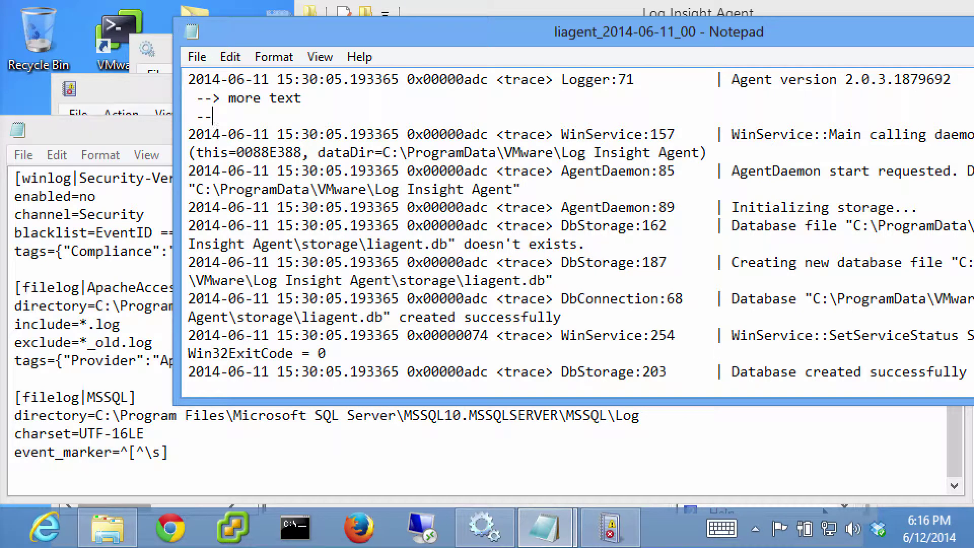
text(> even more text)
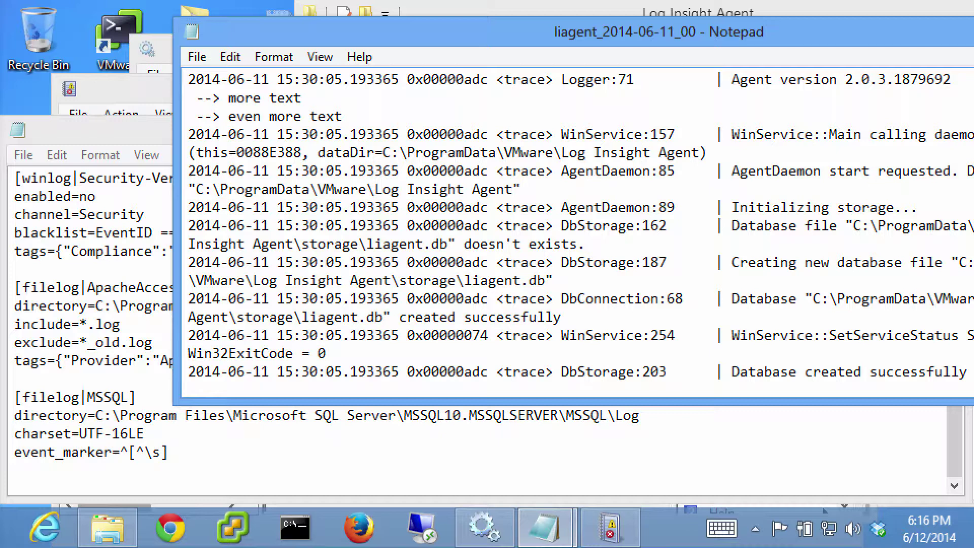
key(Down)
Try to save the liagent configuration over the existing liagent.ini in the Log Insight Agent folder, with All Files as the file type
click(110, 244)
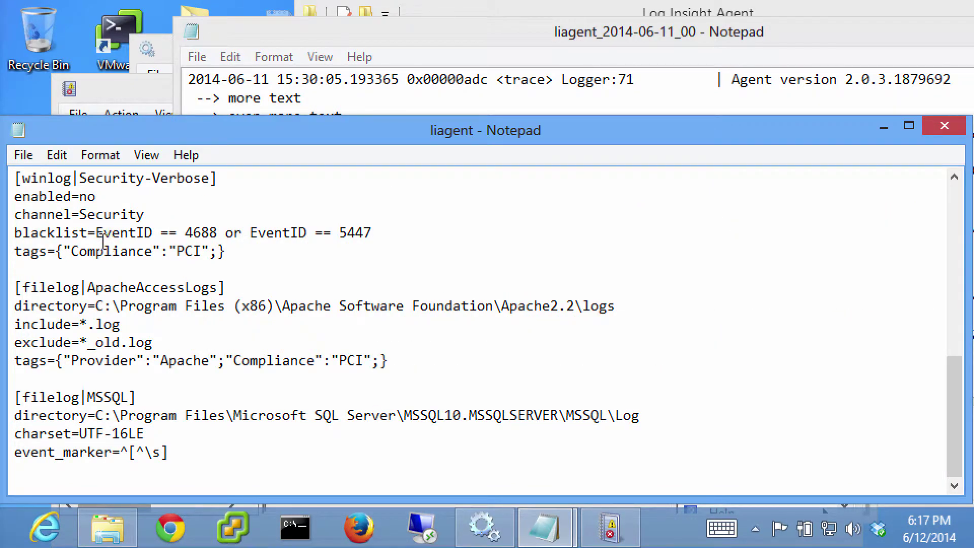
click(23, 155)
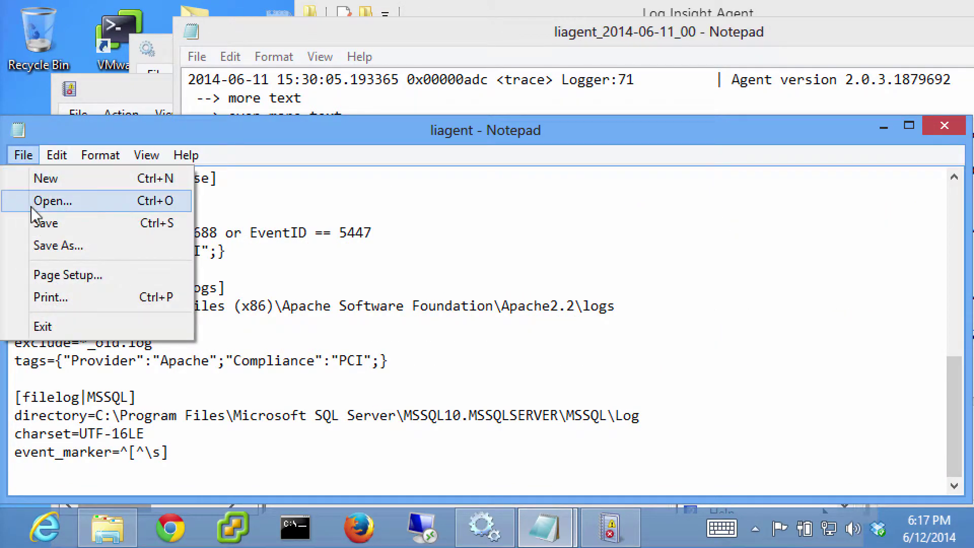
click(35, 222)
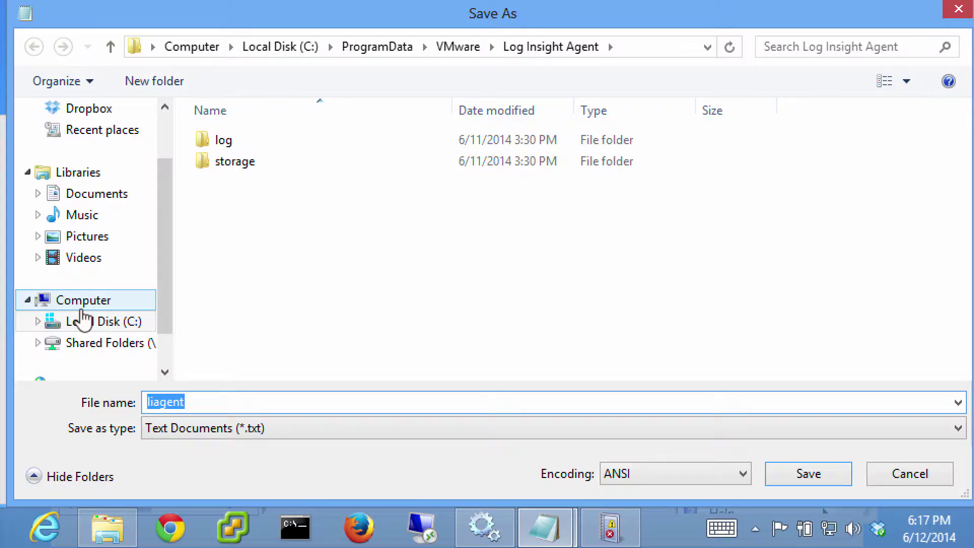
click(252, 428)
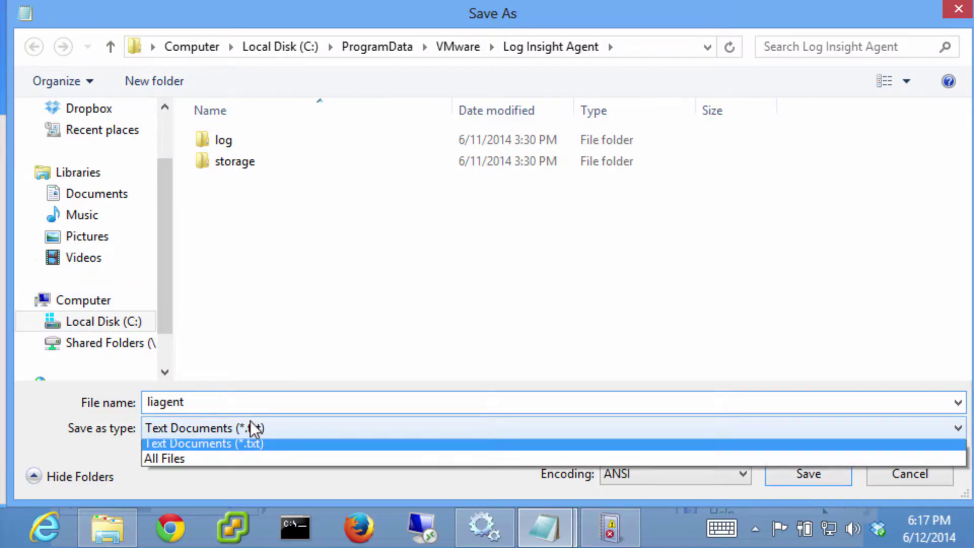
click(249, 462)
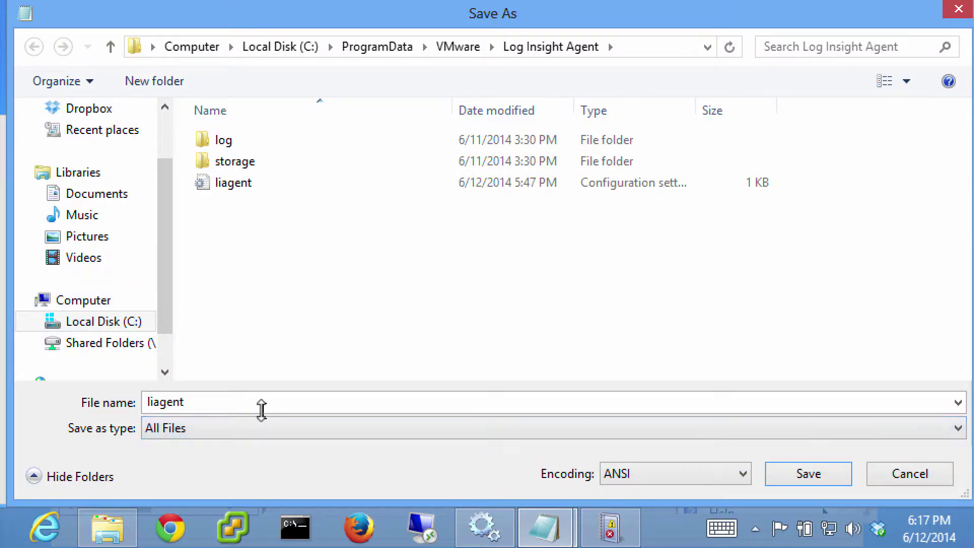
click(236, 189)
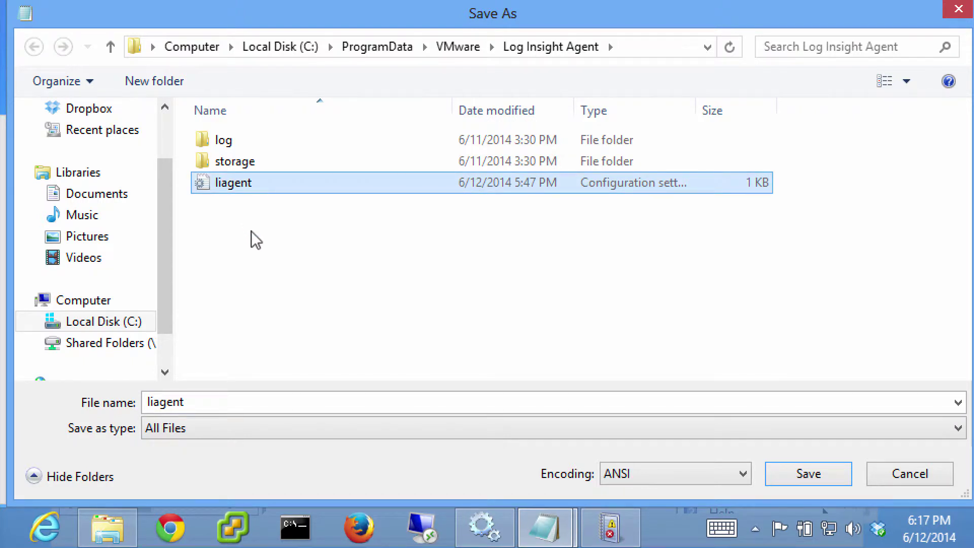
click(812, 475)
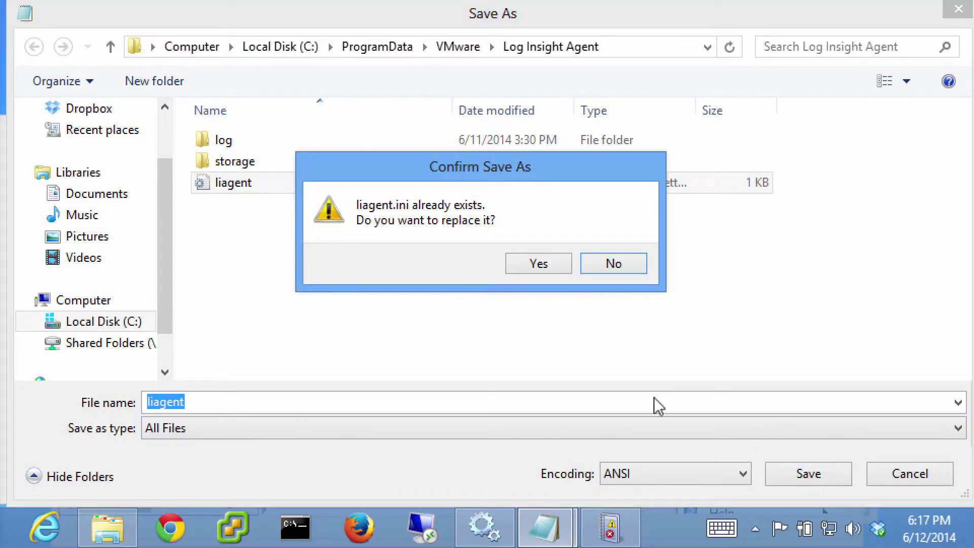
click(520, 267)
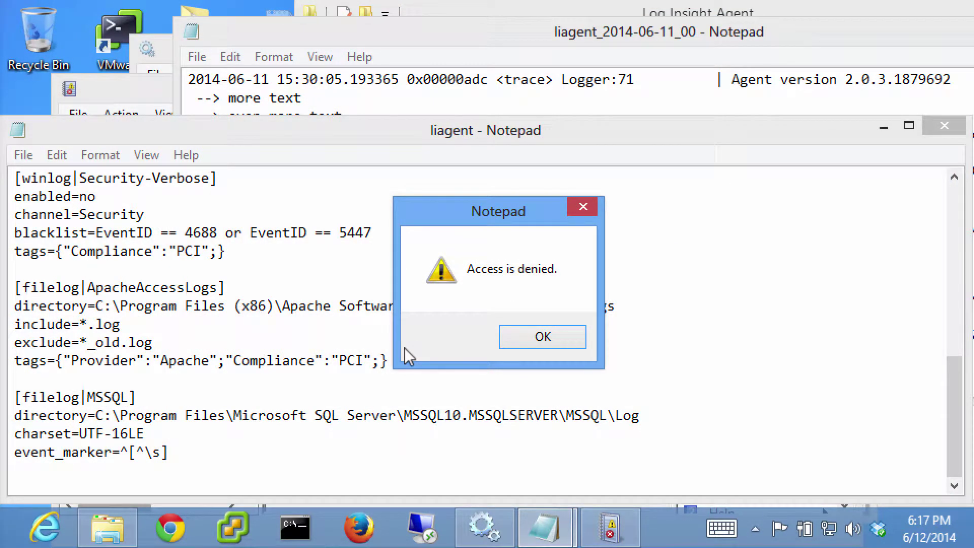
click(537, 337)
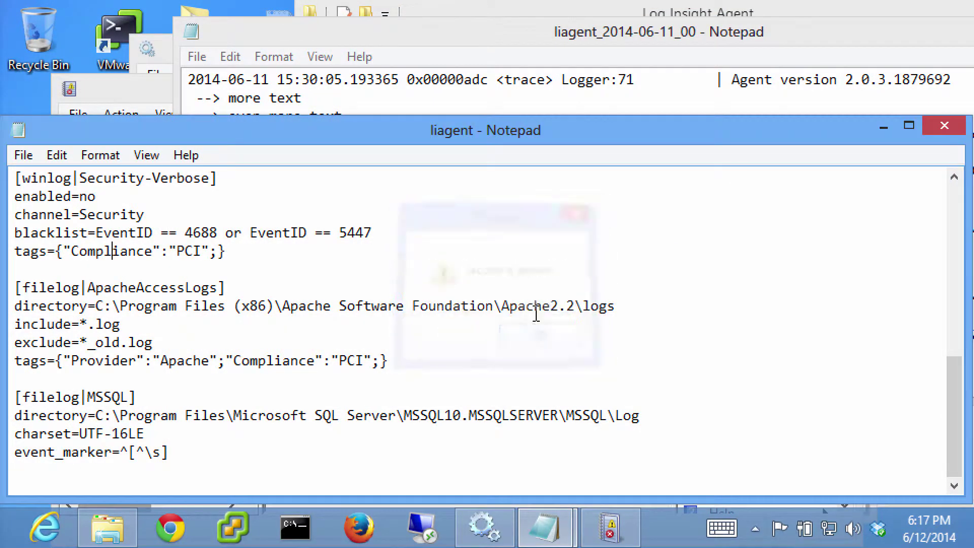
In the Log Insight Agent folder, grant the Users group Full control permission on the liagent file
click(529, 13)
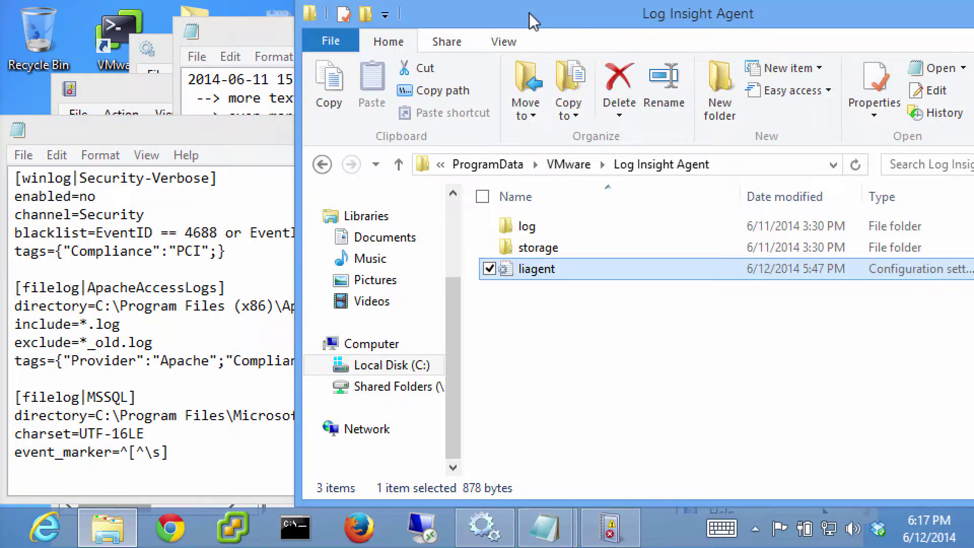
click(735, 164)
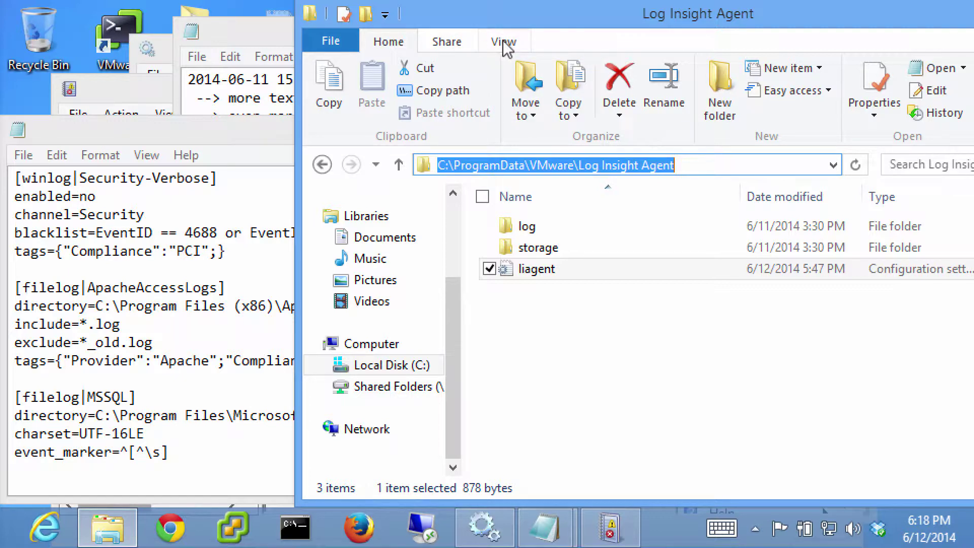
right_click(542, 274)
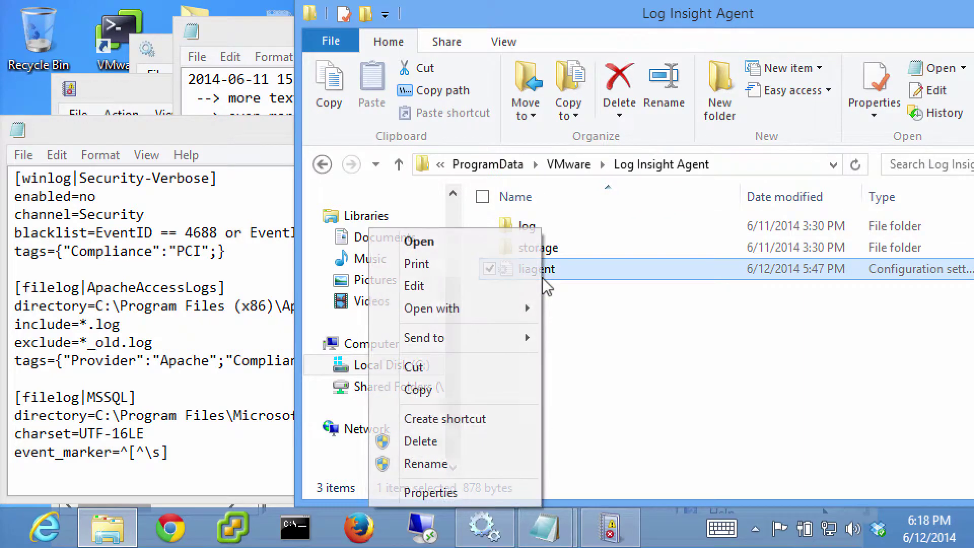
click(491, 501)
click(631, 46)
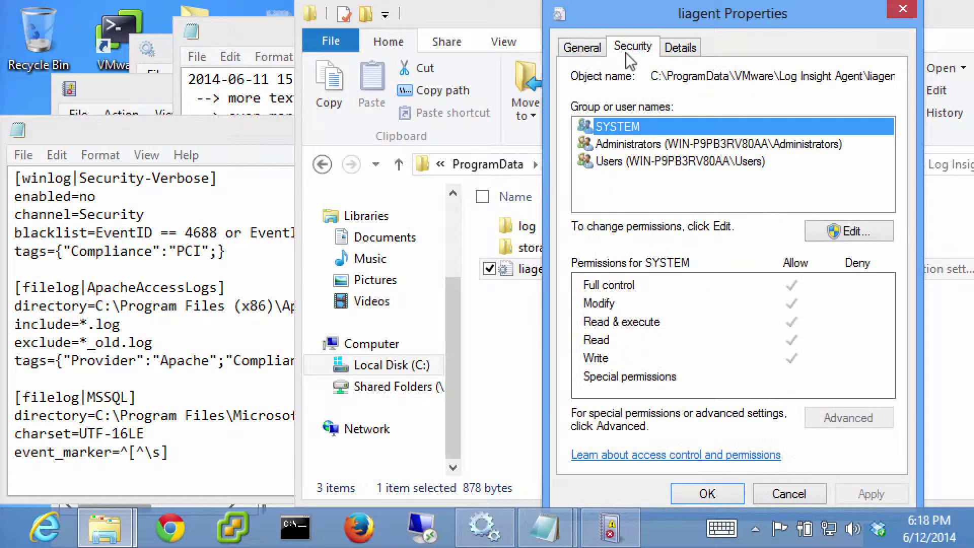
click(843, 230)
click(731, 203)
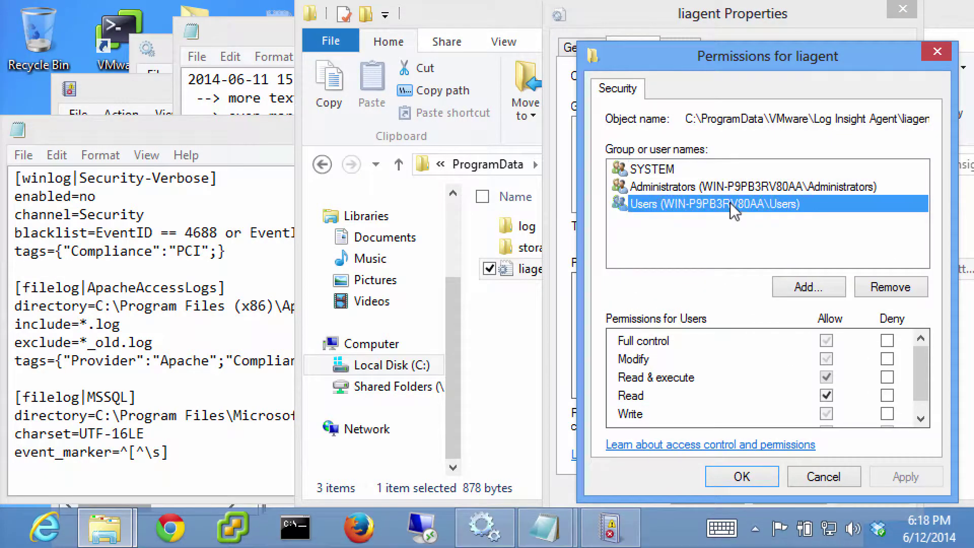
click(825, 341)
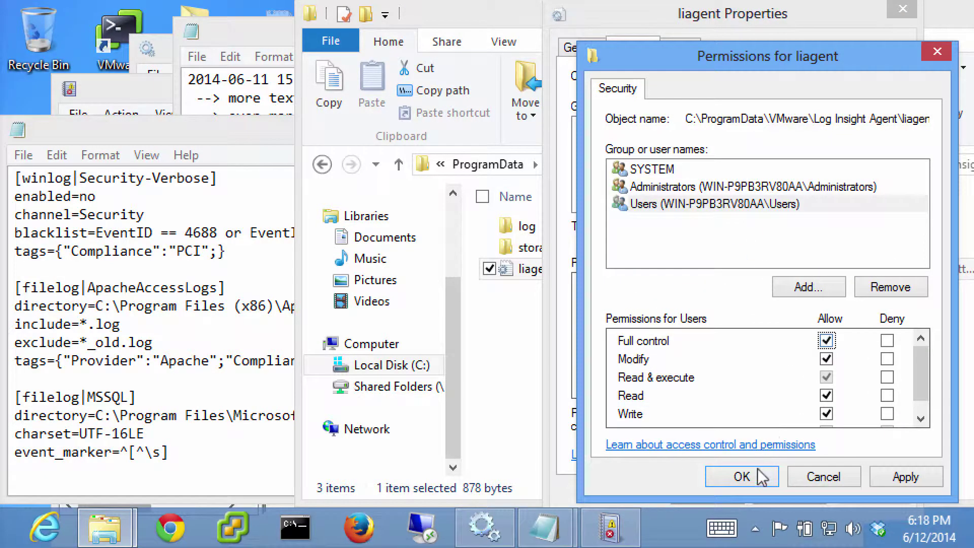
click(757, 473)
click(677, 491)
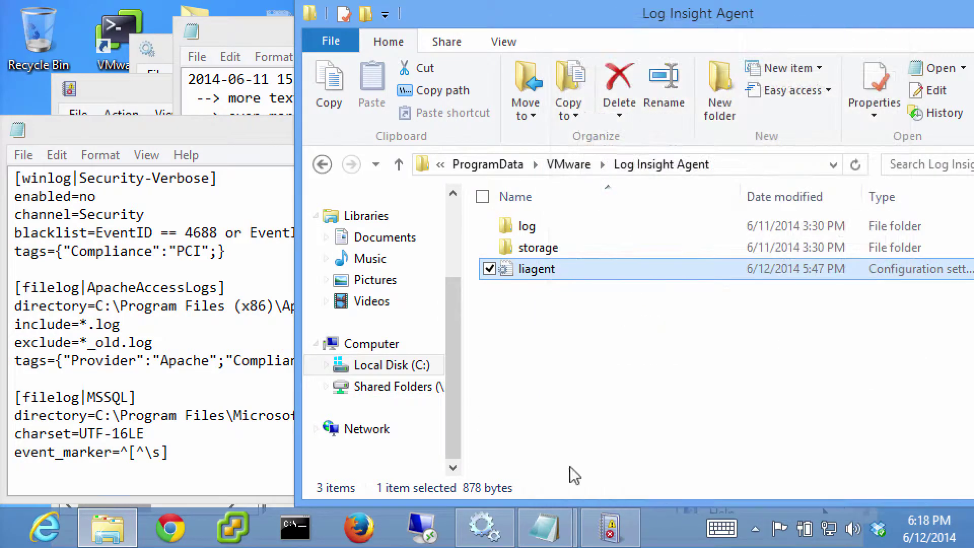
Switch back to the liagent configuration file in Notepad
click(160, 347)
click(24, 155)
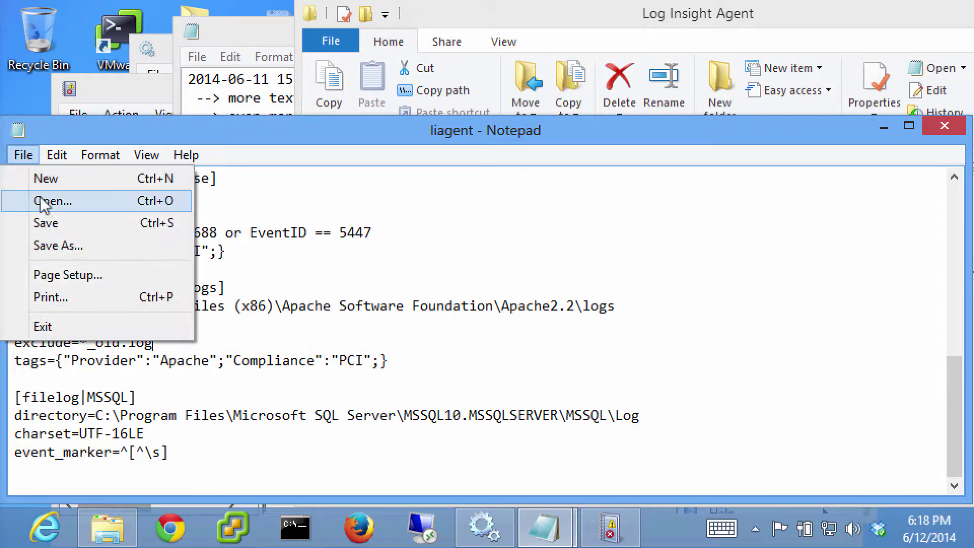
key(Escape)
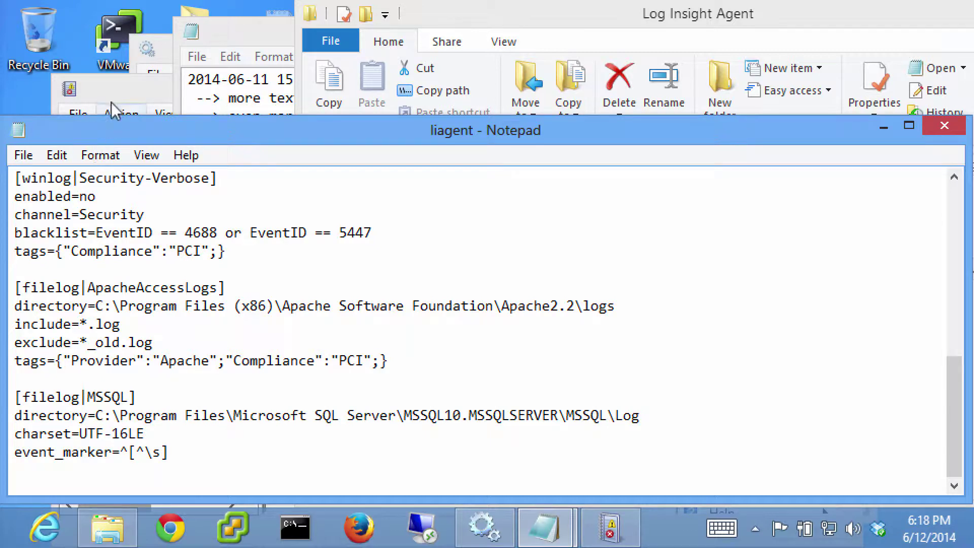
In Services, view the available actions for the VMware vCenter Log Insight Agent service, and return to the liagent file
click(166, 53)
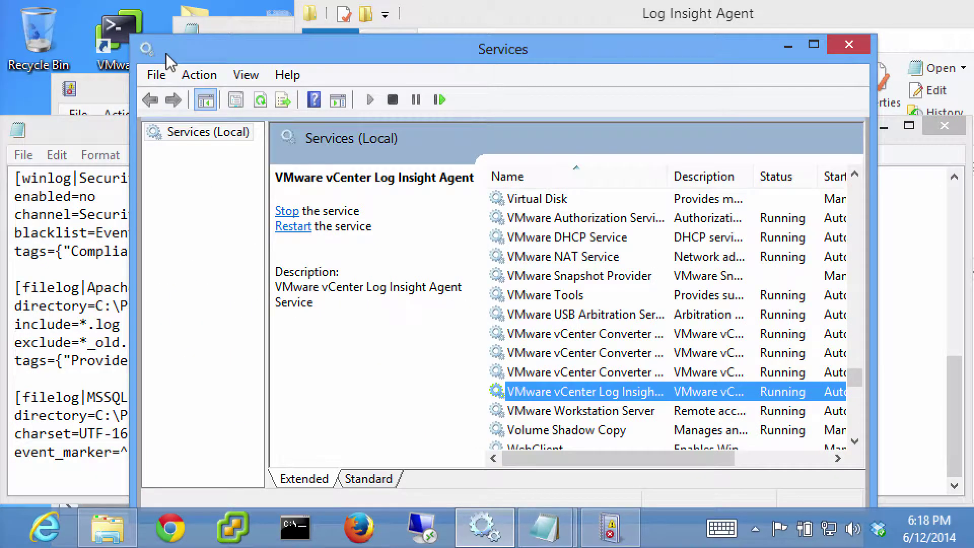
right_click(573, 392)
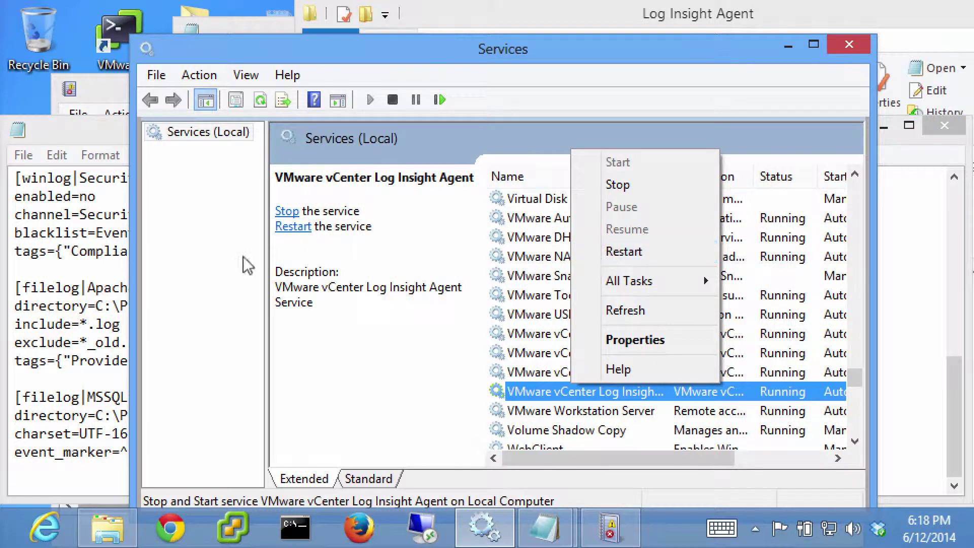
click(89, 279)
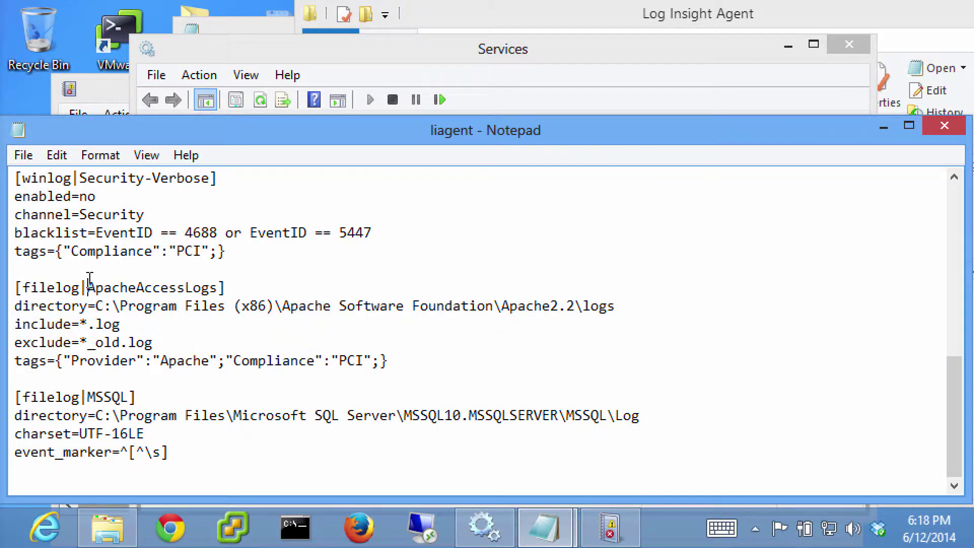